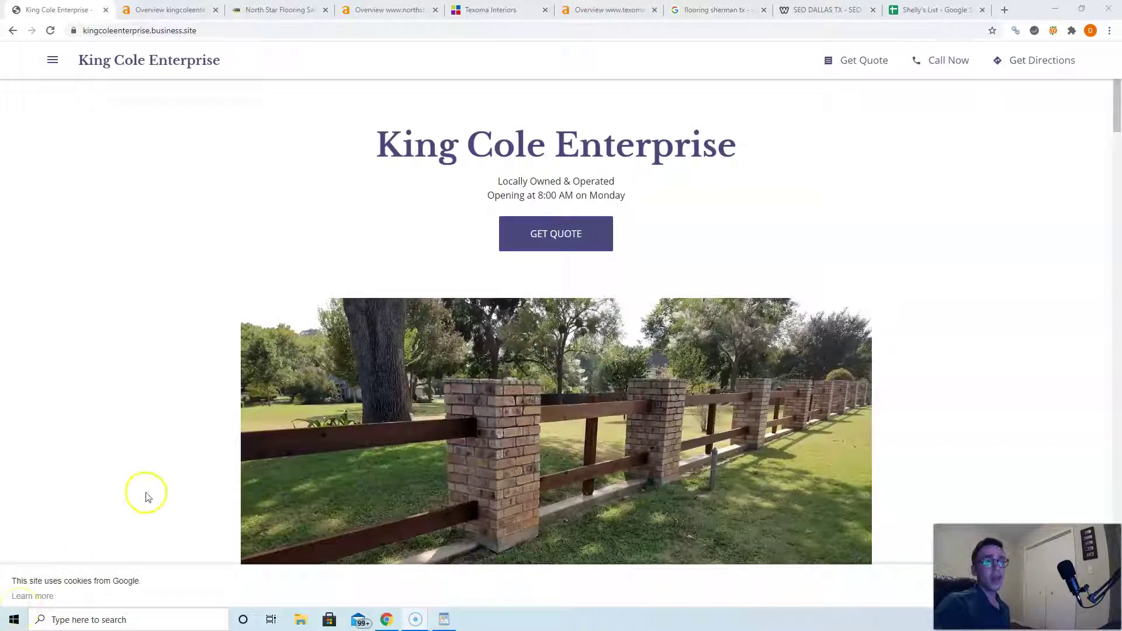
{"action": "scroll", "coordinate": [379, 456], "scroll_direction": "down", "scroll_amount": 10}
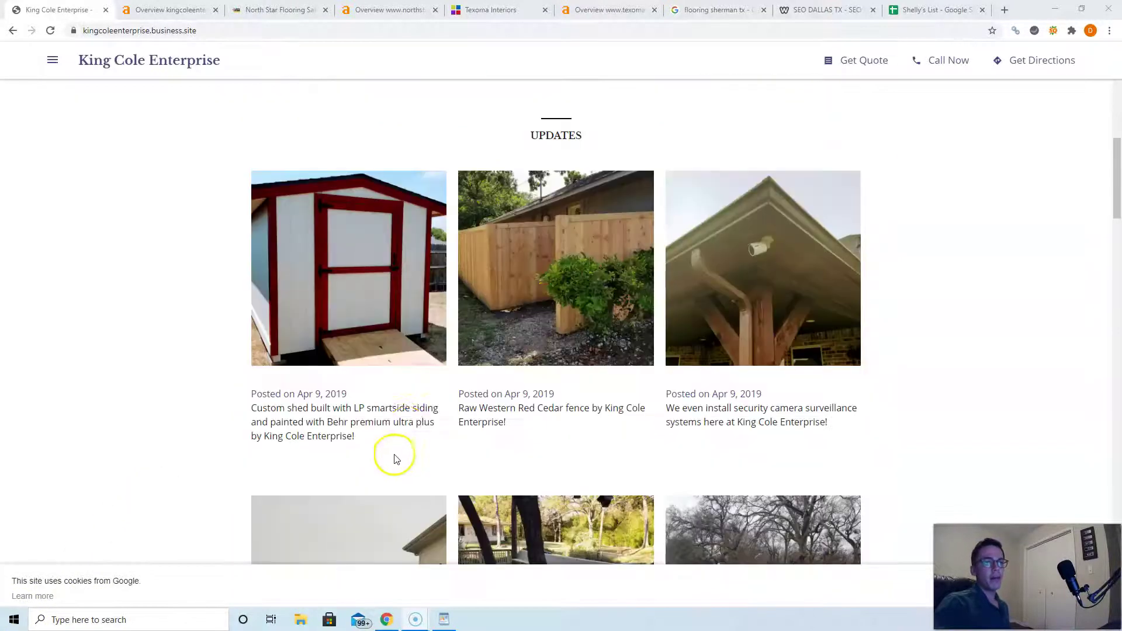
{"action": "scroll", "coordinate": [581, 349], "scroll_direction": "down", "scroll_amount": 4}
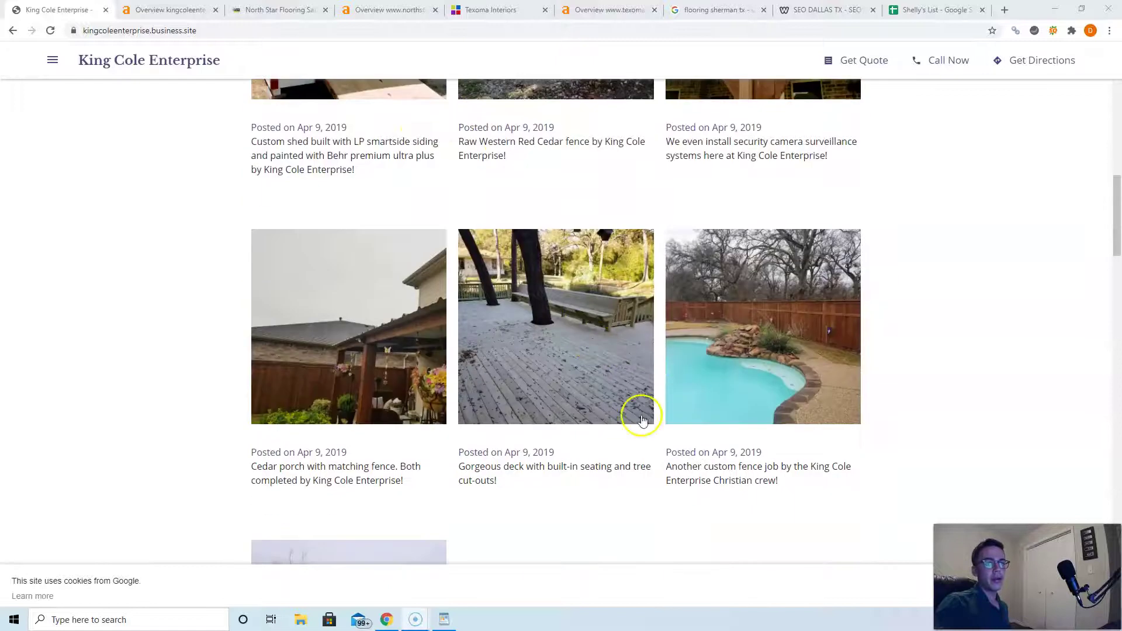
{"action": "scroll", "coordinate": [639, 408], "scroll_direction": "down", "scroll_amount": 11}
{"action": "scroll", "coordinate": [506, 365], "scroll_direction": "down", "scroll_amount": 7}
{"action": "scroll", "coordinate": [502, 363], "scroll_direction": "up", "scroll_amount": 7}
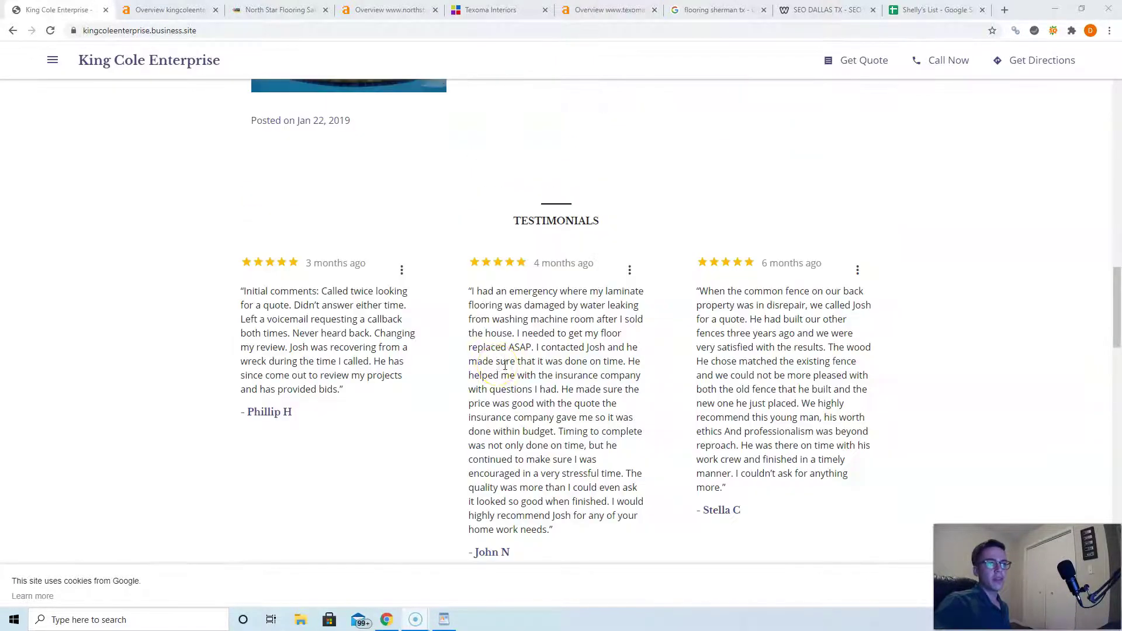
{"action": "scroll", "coordinate": [501, 422], "scroll_direction": "down", "scroll_amount": 1}
{"action": "scroll", "coordinate": [501, 422], "scroll_direction": "down", "scroll_amount": 15}
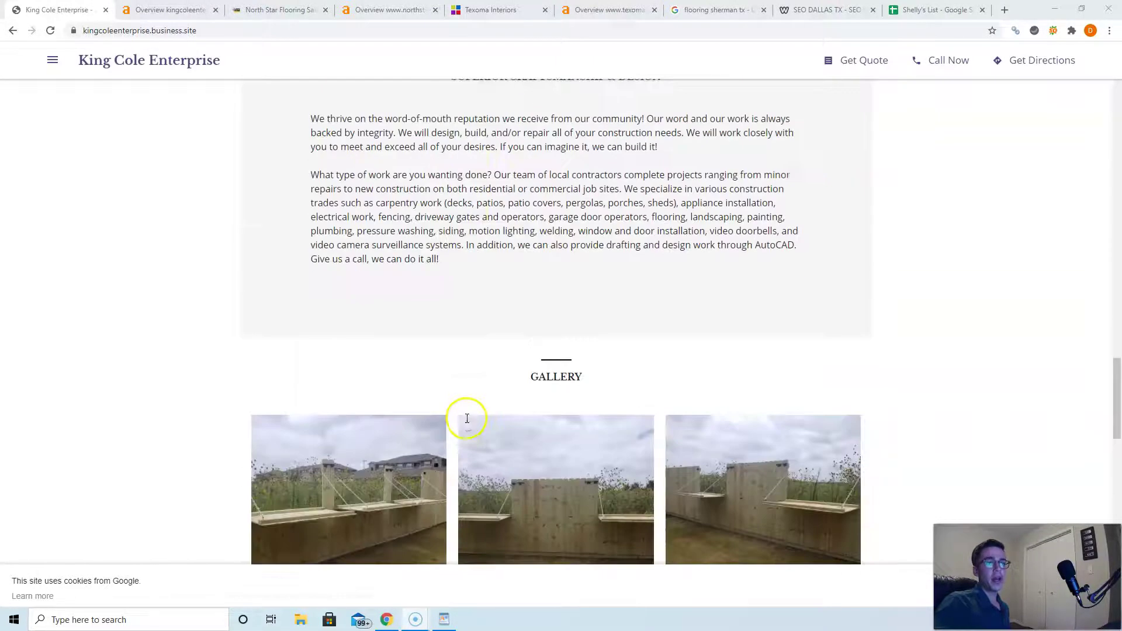
{"action": "scroll", "coordinate": [468, 422], "scroll_direction": "down", "scroll_amount": 7}
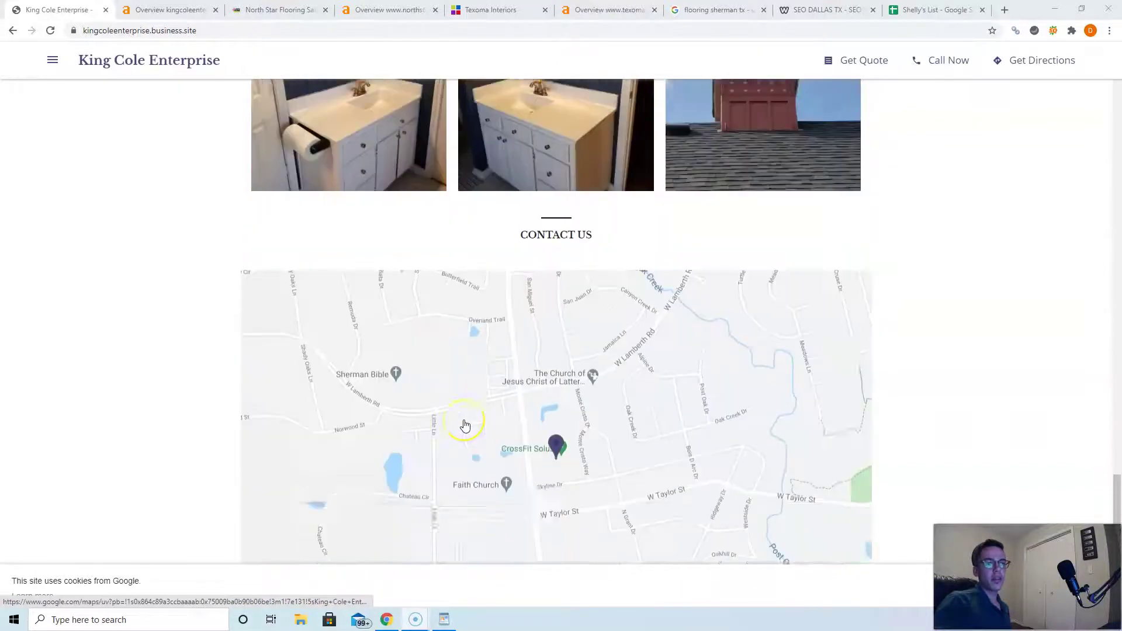
{"action": "scroll", "coordinate": [464, 422], "scroll_direction": "up", "scroll_amount": 13}
{"action": "scroll", "coordinate": [466, 425], "scroll_direction": "up", "scroll_amount": 12}
{"action": "scroll", "coordinate": [466, 425], "scroll_direction": "down", "scroll_amount": 18}
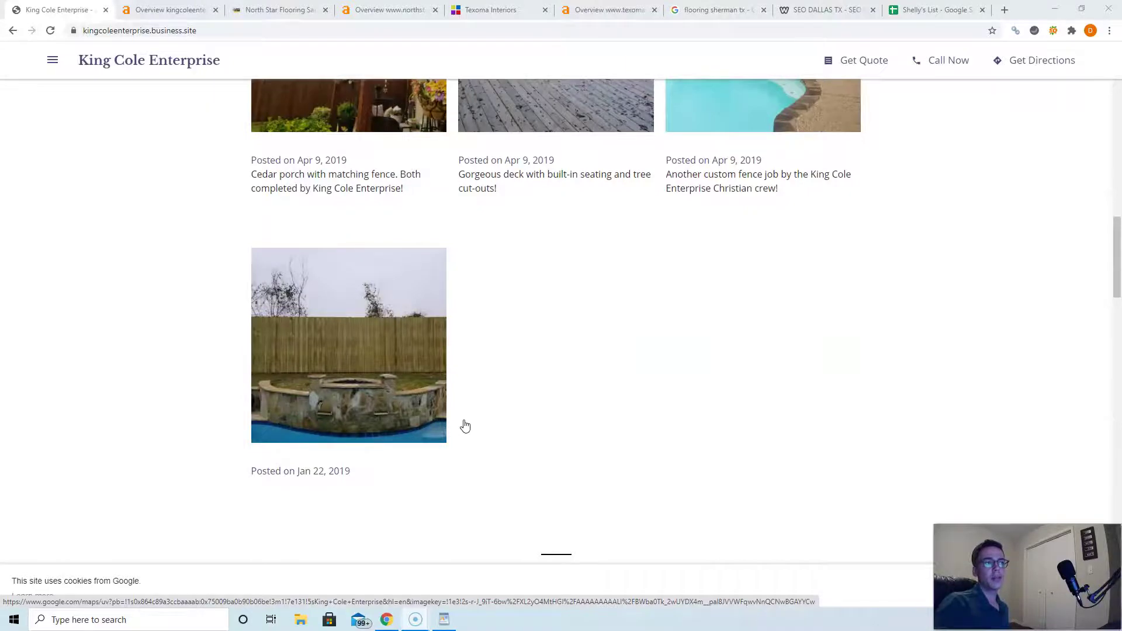
{"action": "scroll", "coordinate": [465, 426], "scroll_direction": "up", "scroll_amount": 20}
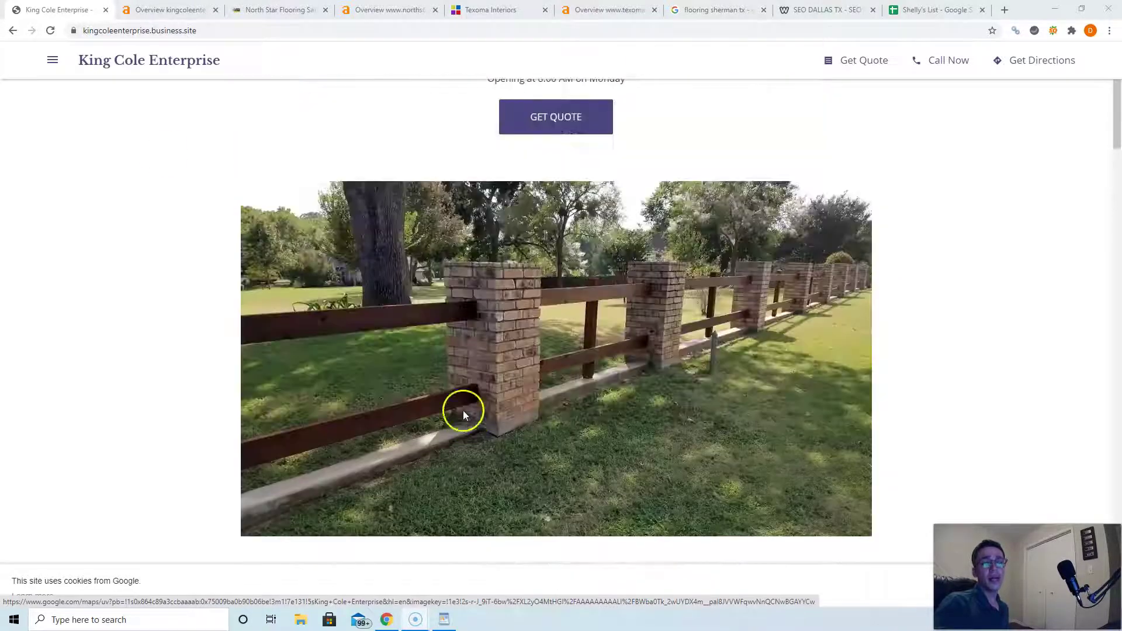
{"action": "left_click", "coordinate": [155, 29]}
{"action": "left_click_drag", "start_coordinate": [155, 29], "coordinate": [193, 30]}
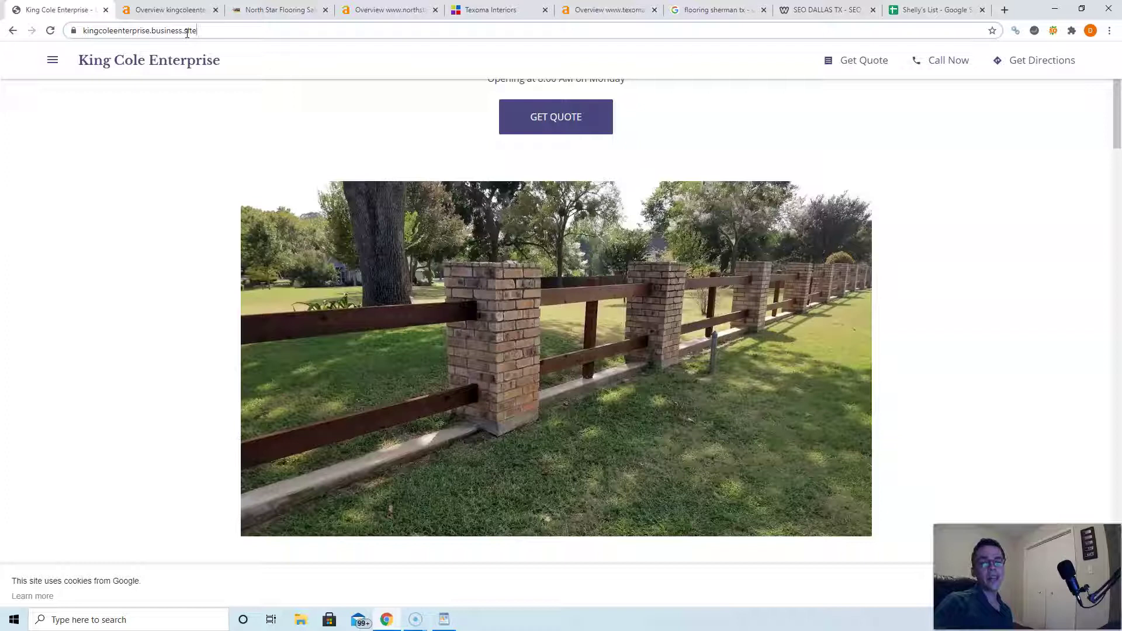
{"action": "left_click", "coordinate": [238, 168]}
{"action": "scroll", "coordinate": [246, 171], "scroll_direction": "up", "scroll_amount": 2}
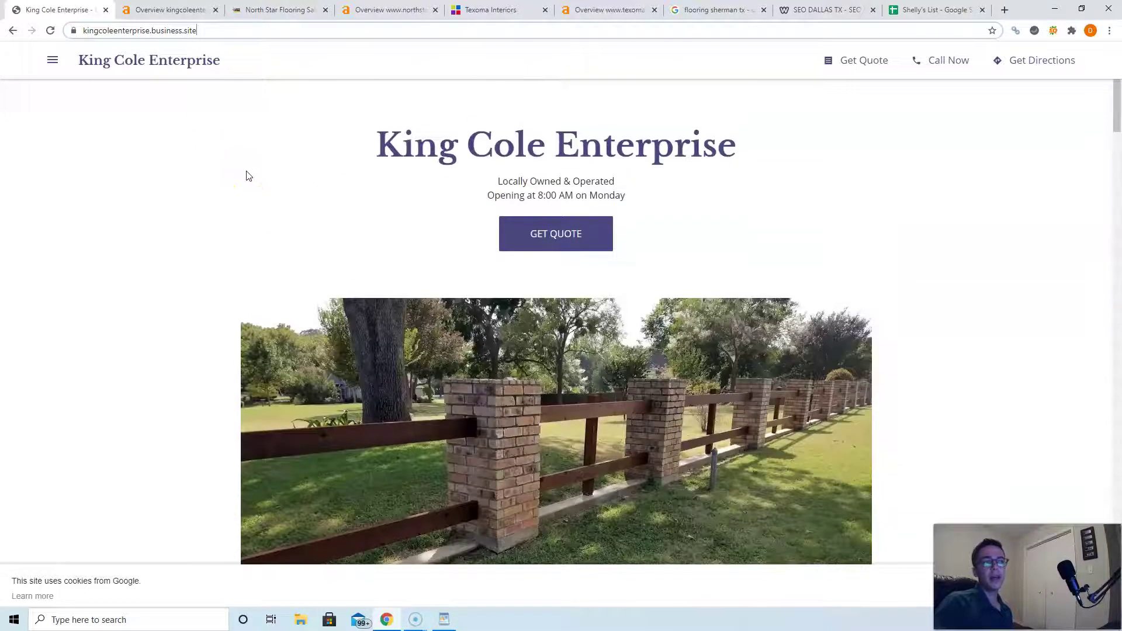
Scroll through the North Star Flooring competitor site, then glance at its Ahrefs overview.
{"action": "left_click", "coordinate": [248, 10]}
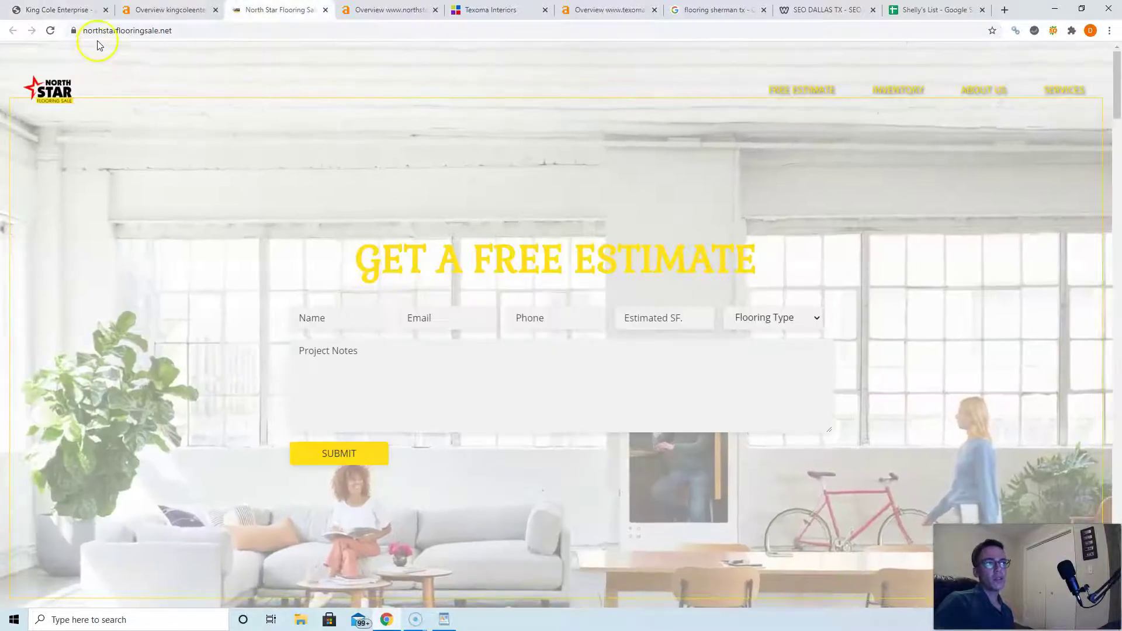
{"action": "scroll", "coordinate": [210, 257], "scroll_direction": "down", "scroll_amount": 15}
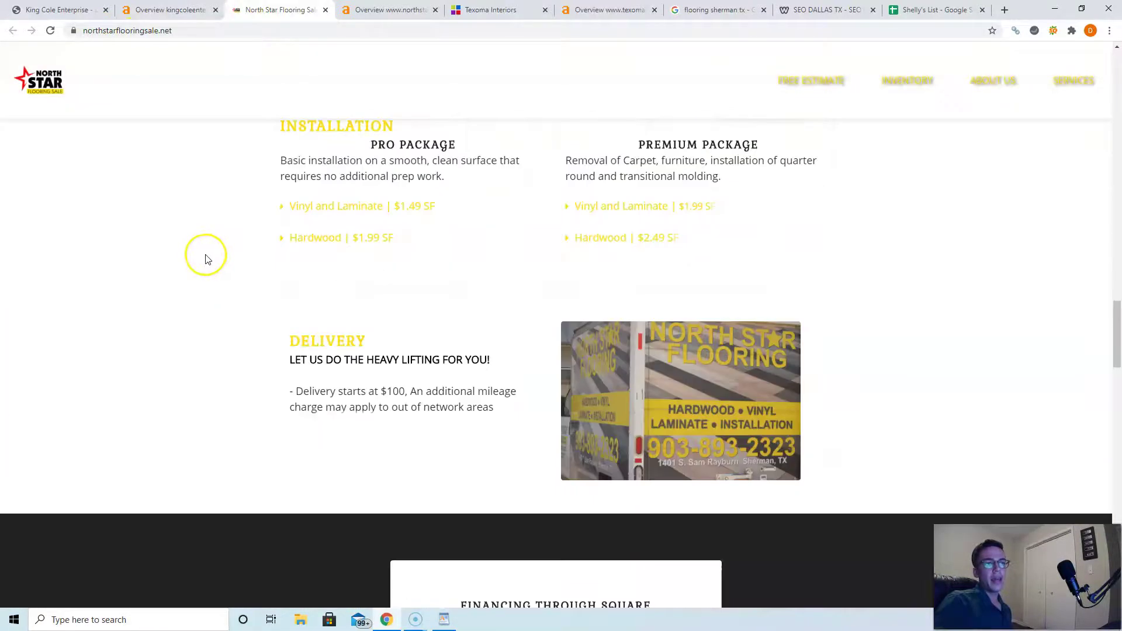
{"action": "scroll", "coordinate": [206, 259], "scroll_direction": "down", "scroll_amount": 15}
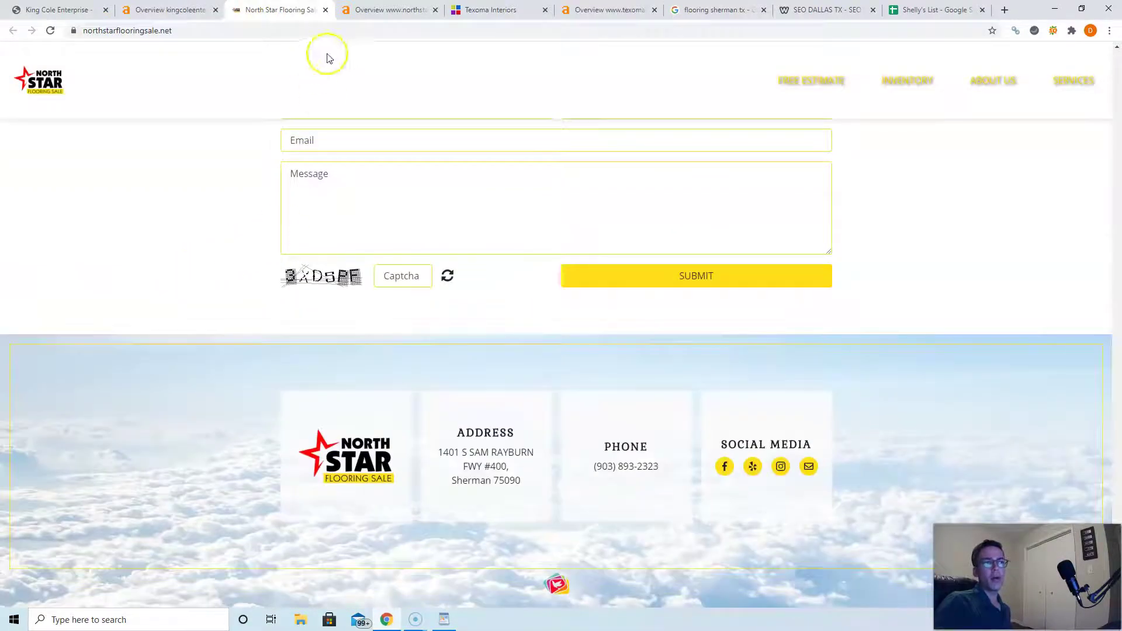
{"action": "left_click", "coordinate": [386, 10]}
Review the Texoma Interiors site, then return to King Cole's Ahrefs overview (DR 92, 4 backlinks).
{"action": "left_click", "coordinate": [491, 10]}
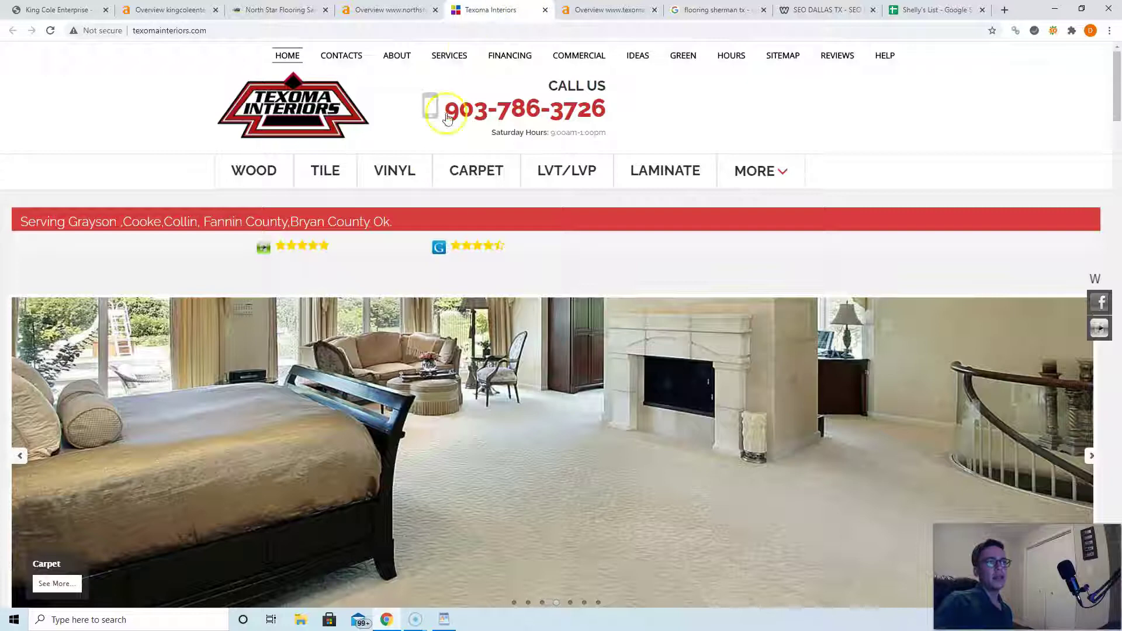
{"action": "scroll", "coordinate": [404, 220], "scroll_direction": "down", "scroll_amount": 20}
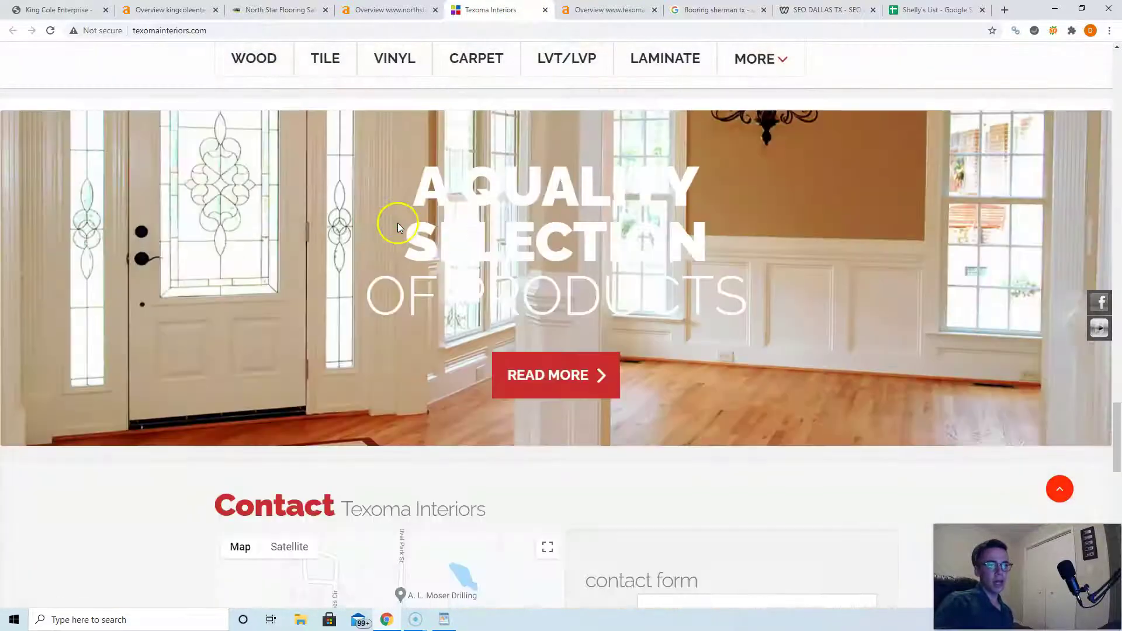
{"action": "scroll", "coordinate": [397, 223], "scroll_direction": "down", "scroll_amount": 15}
{"action": "scroll", "coordinate": [1031, 417], "scroll_direction": "up", "scroll_amount": 6}
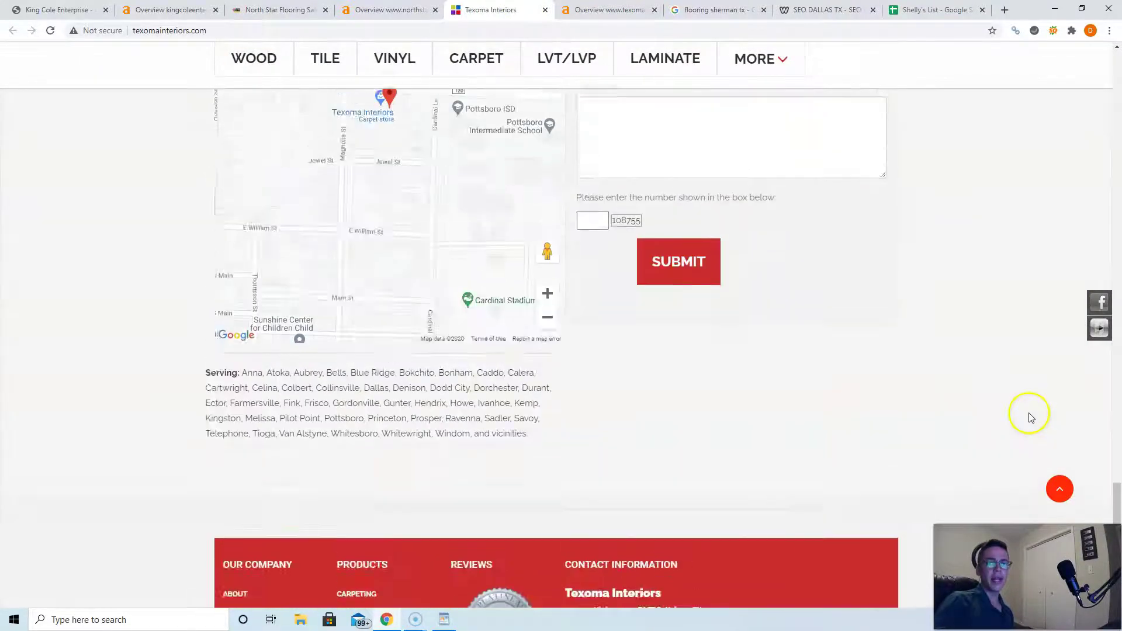
{"action": "left_click_drag", "start_coordinate": [1116, 502], "coordinate": [1118, 96]}
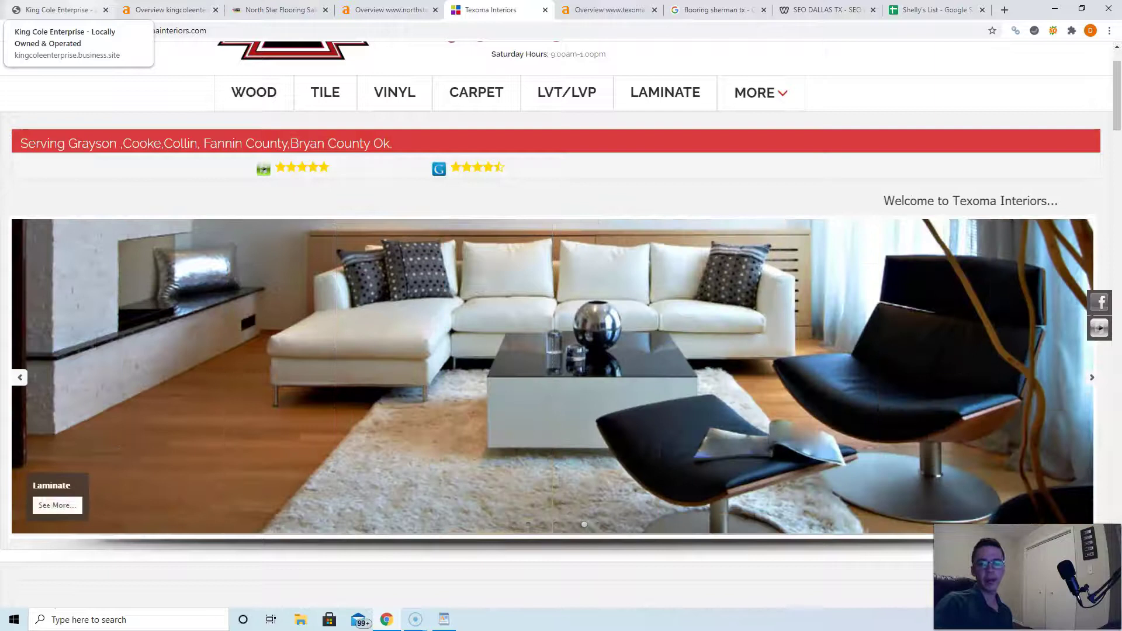
{"action": "left_click", "coordinate": [59, 9]}
{"action": "left_click", "coordinate": [167, 6]}
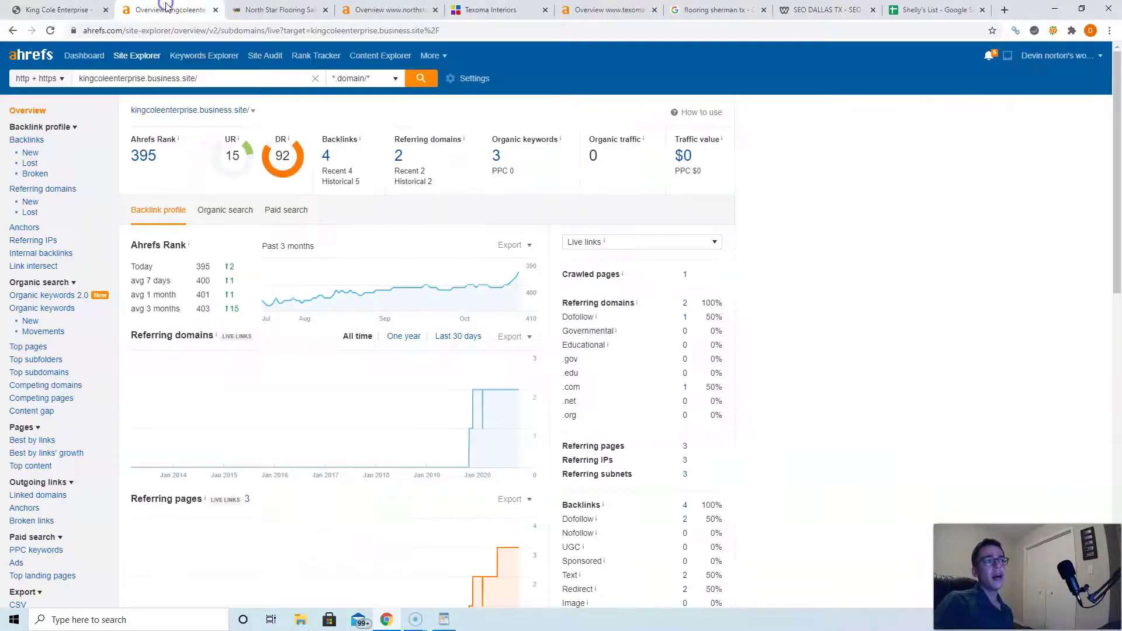
{"action": "left_click", "coordinate": [59, 10]}
{"action": "left_click", "coordinate": [46, 6]}
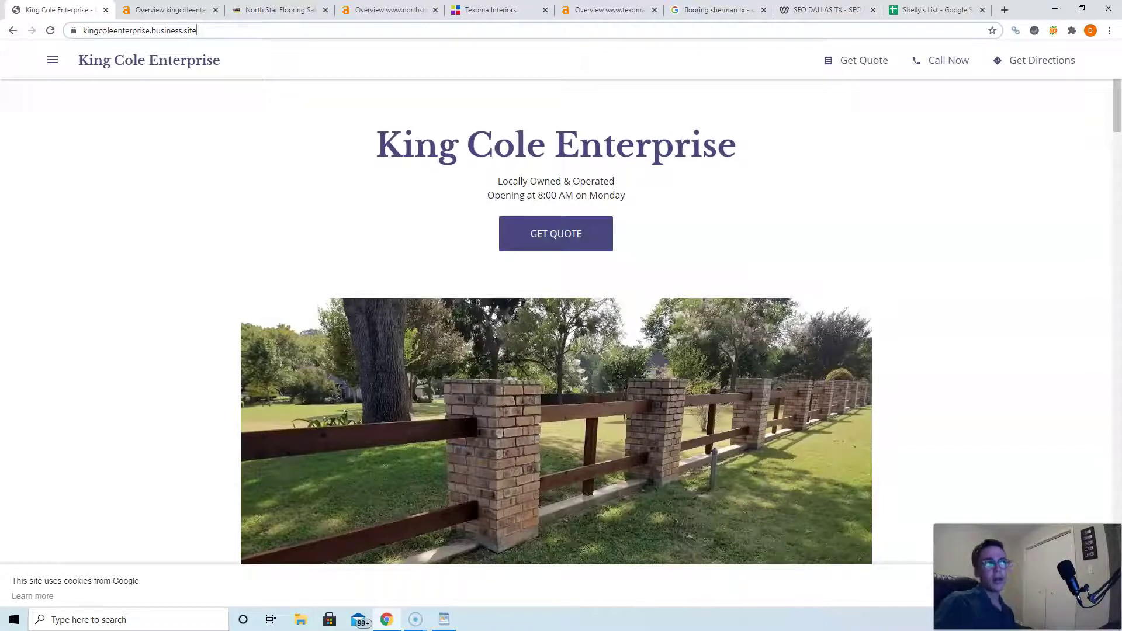
{"action": "left_click", "coordinate": [143, 11]}
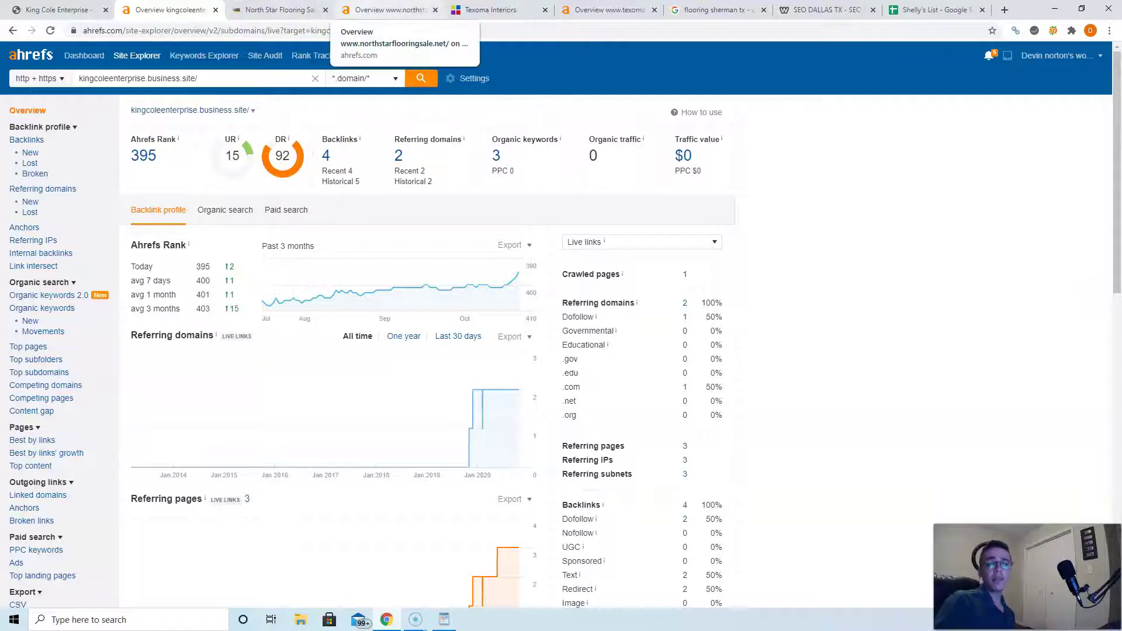
{"action": "left_click", "coordinate": [389, 10]}
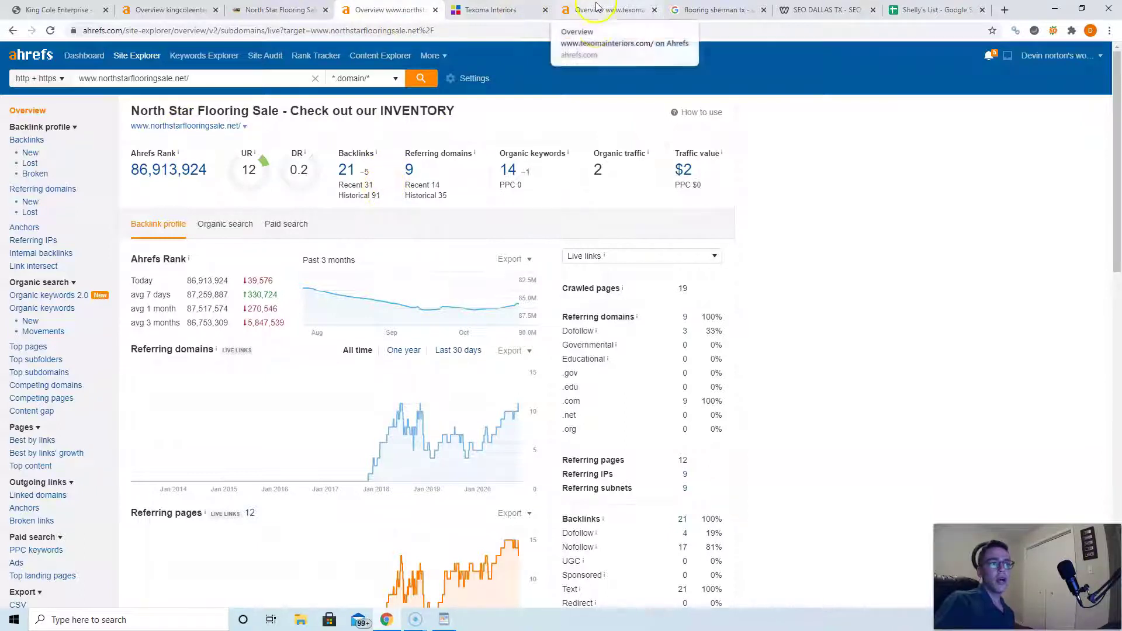
{"action": "left_click", "coordinate": [582, 17]}
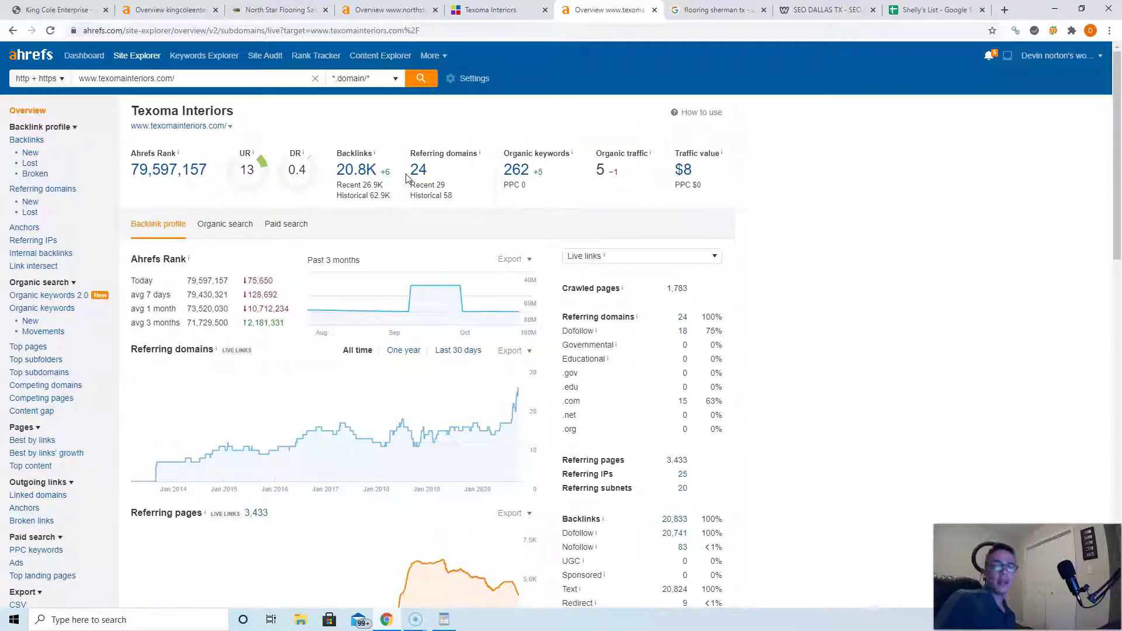
{"action": "left_click", "coordinate": [491, 10]}
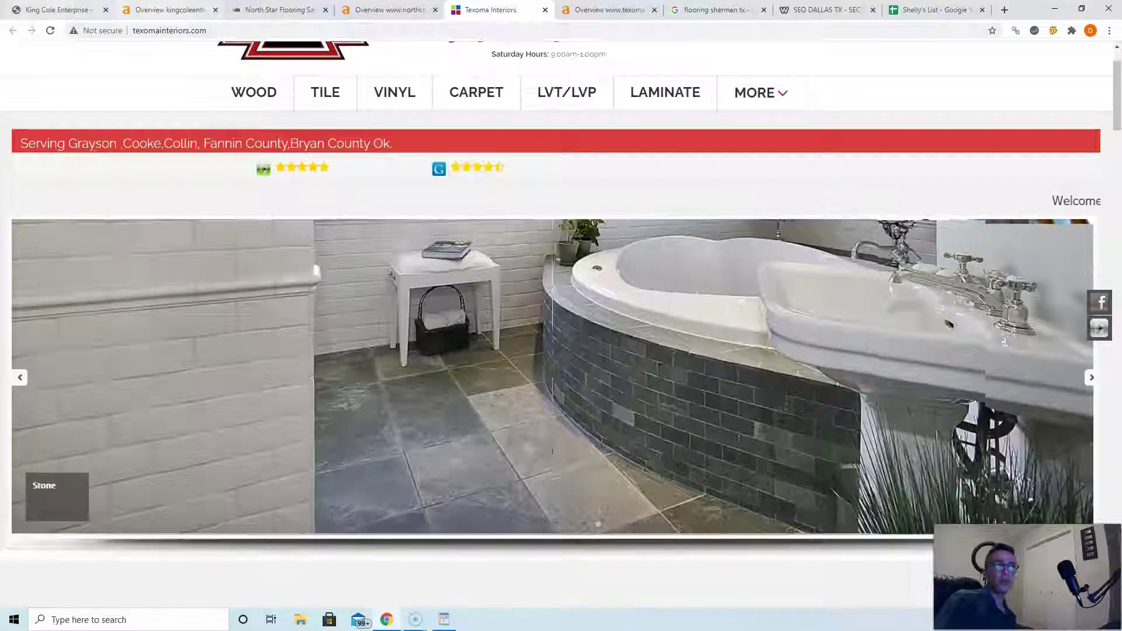
{"action": "left_click", "coordinate": [59, 9]}
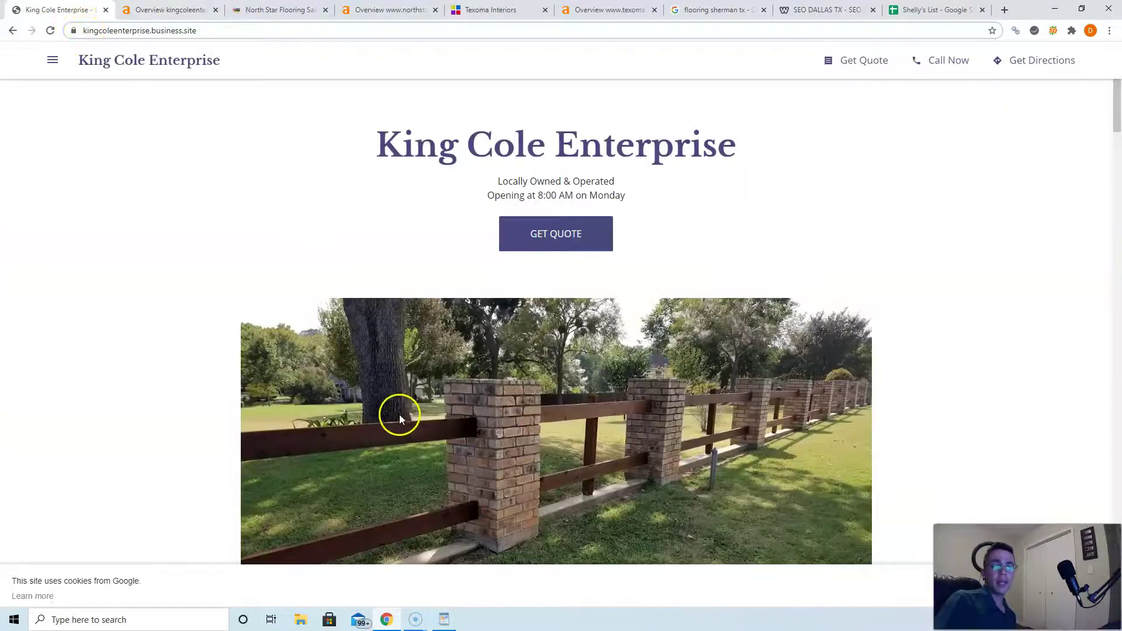
Skim King Cole's Updates section, then view the 'flooring sherman tx' Google results and map pack.
{"action": "scroll", "coordinate": [398, 409], "scroll_direction": "down", "scroll_amount": 15}
{"action": "scroll", "coordinate": [397, 403], "scroll_direction": "up", "scroll_amount": 5}
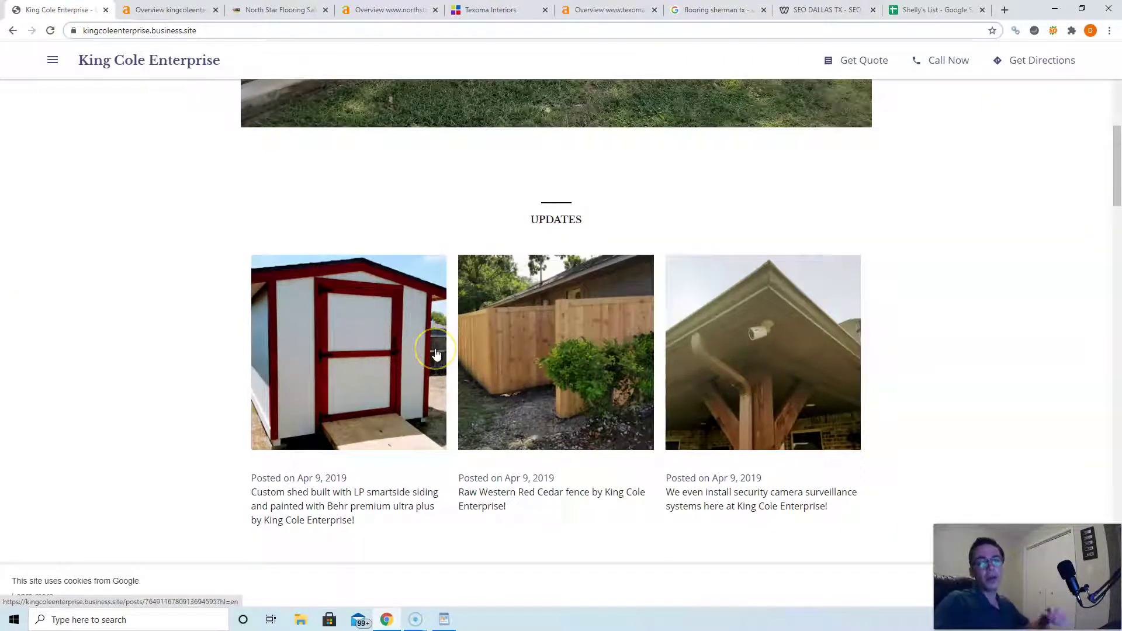
{"action": "left_click", "coordinate": [716, 10]}
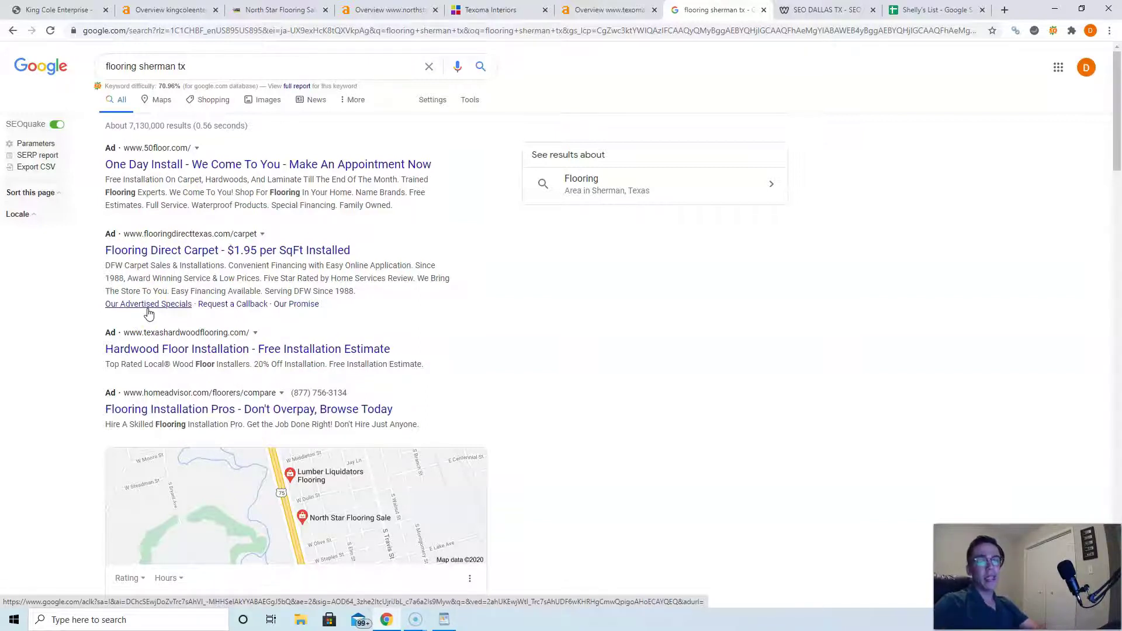
{"action": "left_click", "coordinate": [228, 353]}
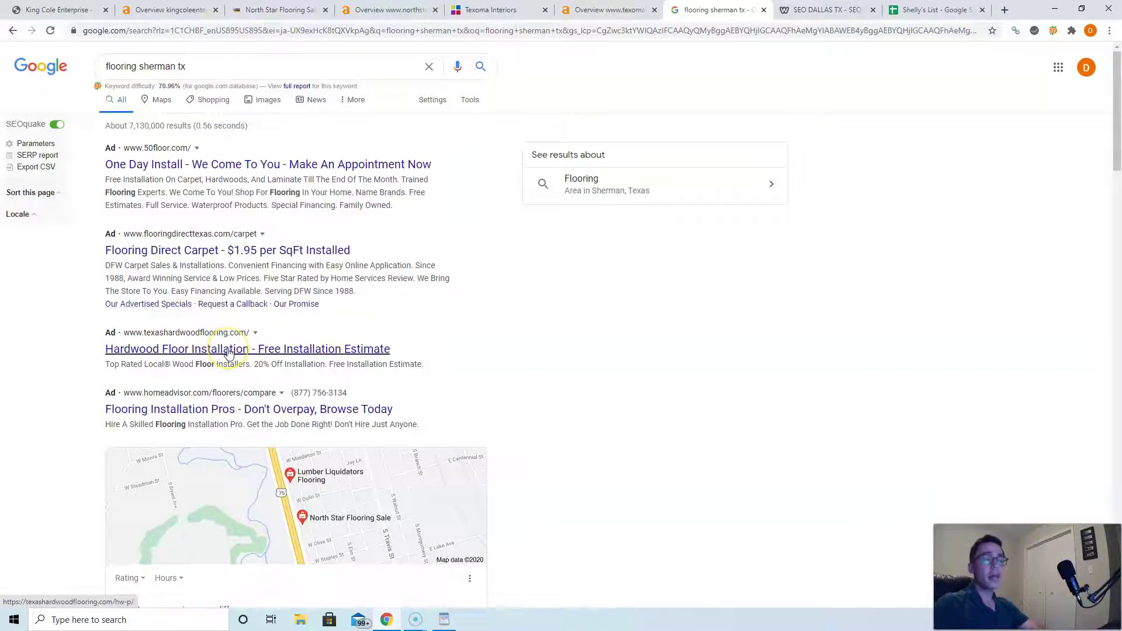
{"action": "scroll", "coordinate": [229, 351], "scroll_direction": "down", "scroll_amount": 4}
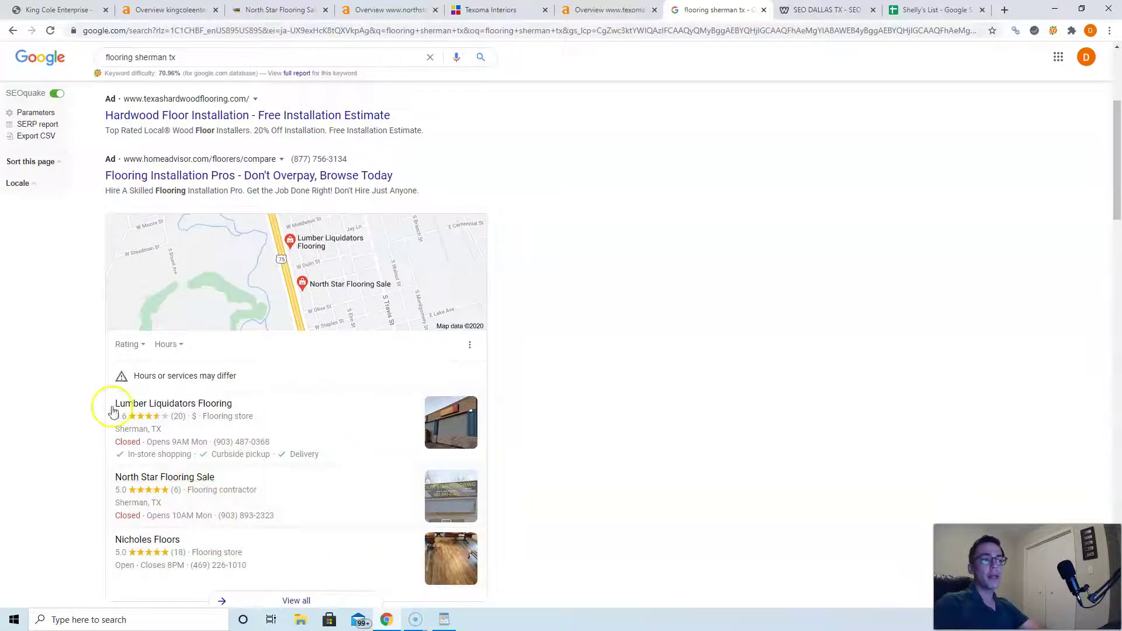
{"action": "left_click", "coordinate": [356, 431]}
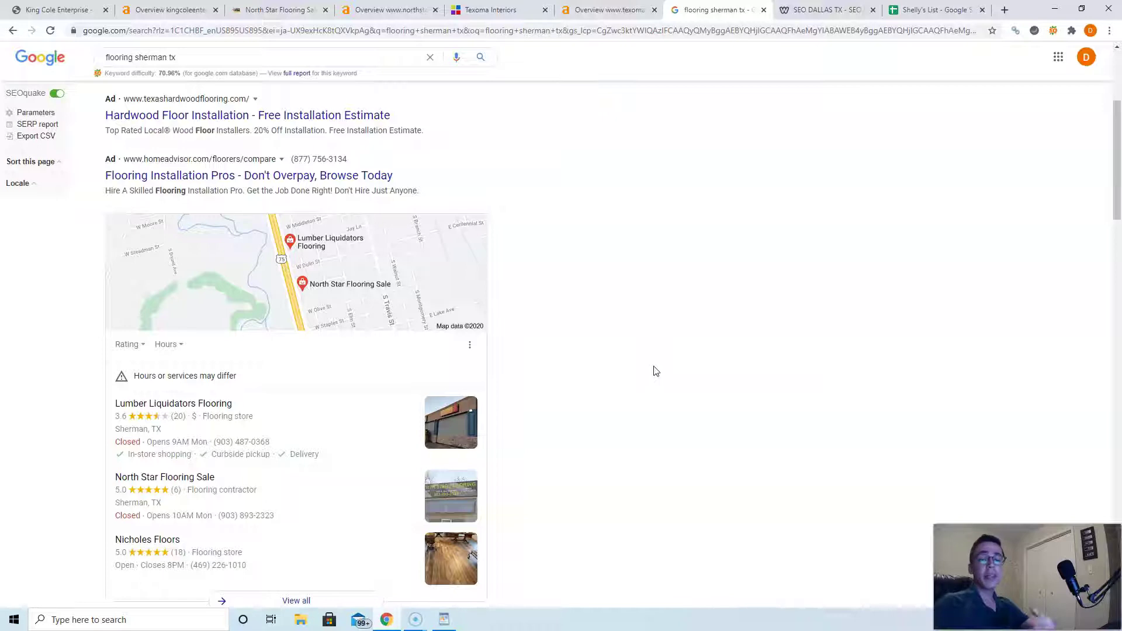
{"action": "left_click", "coordinate": [641, 372]}
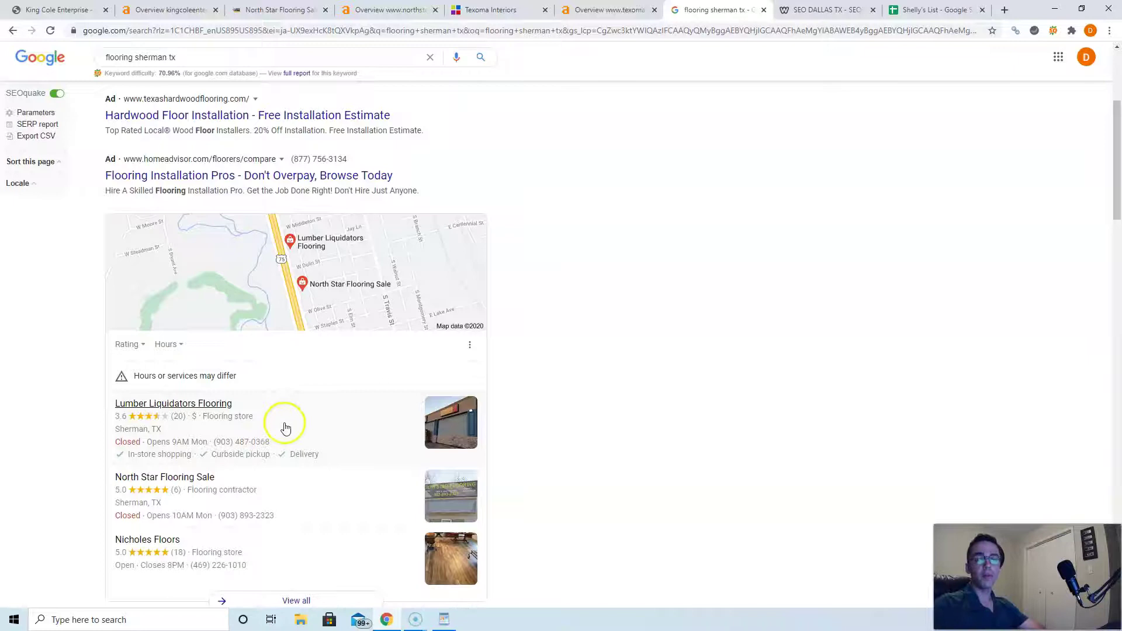
{"action": "left_click", "coordinate": [283, 430]}
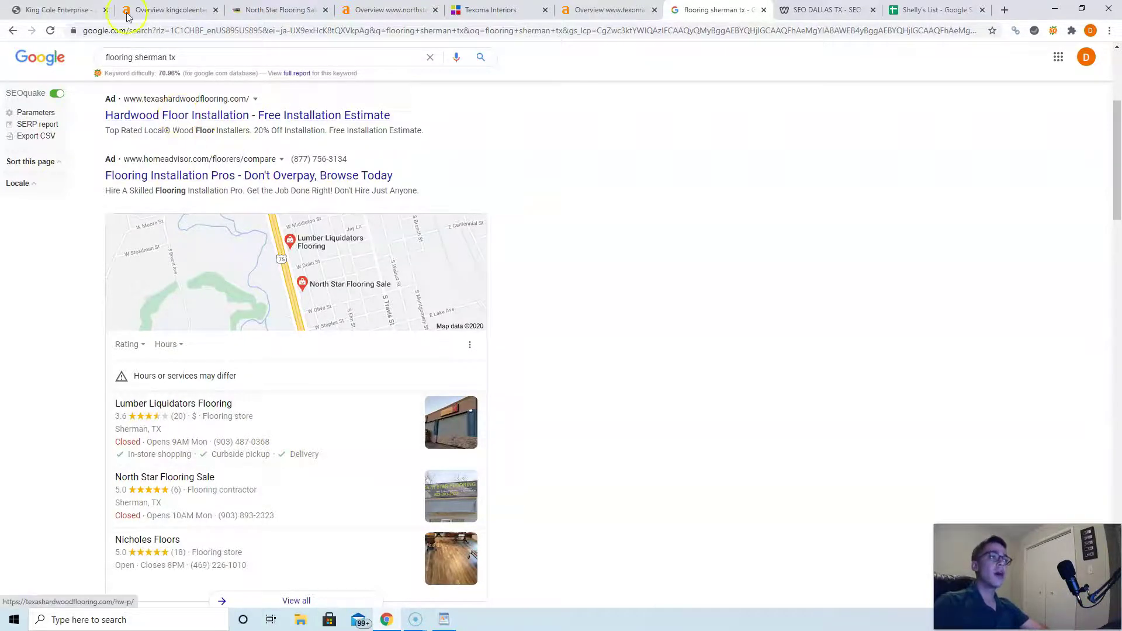
{"action": "left_click", "coordinate": [87, 10]}
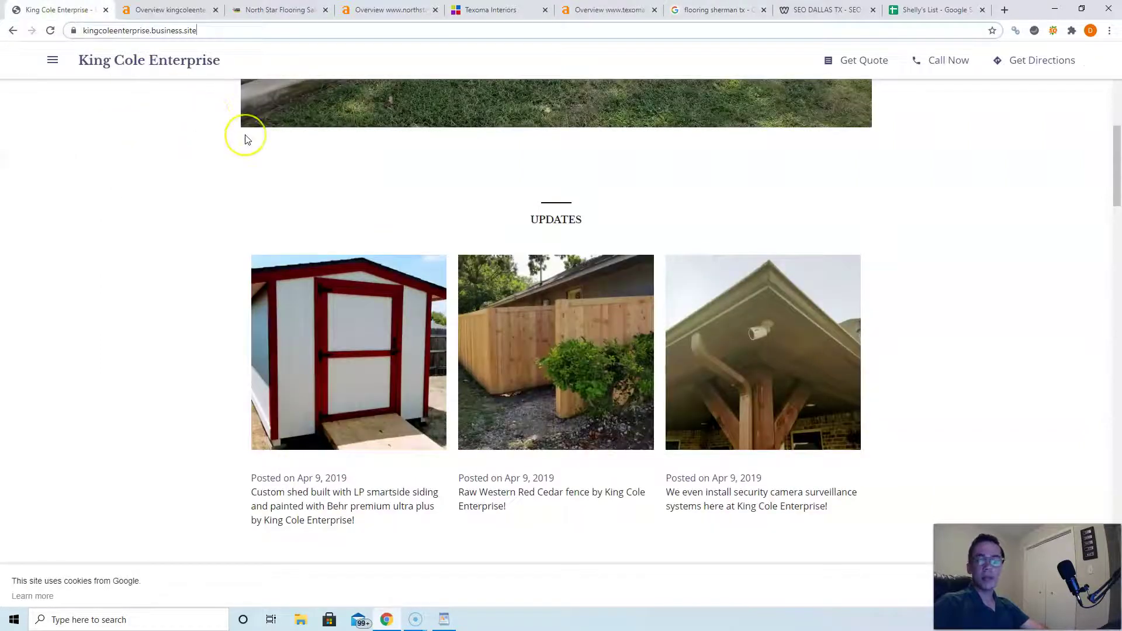
{"action": "scroll", "coordinate": [446, 336], "scroll_direction": "up", "scroll_amount": 10}
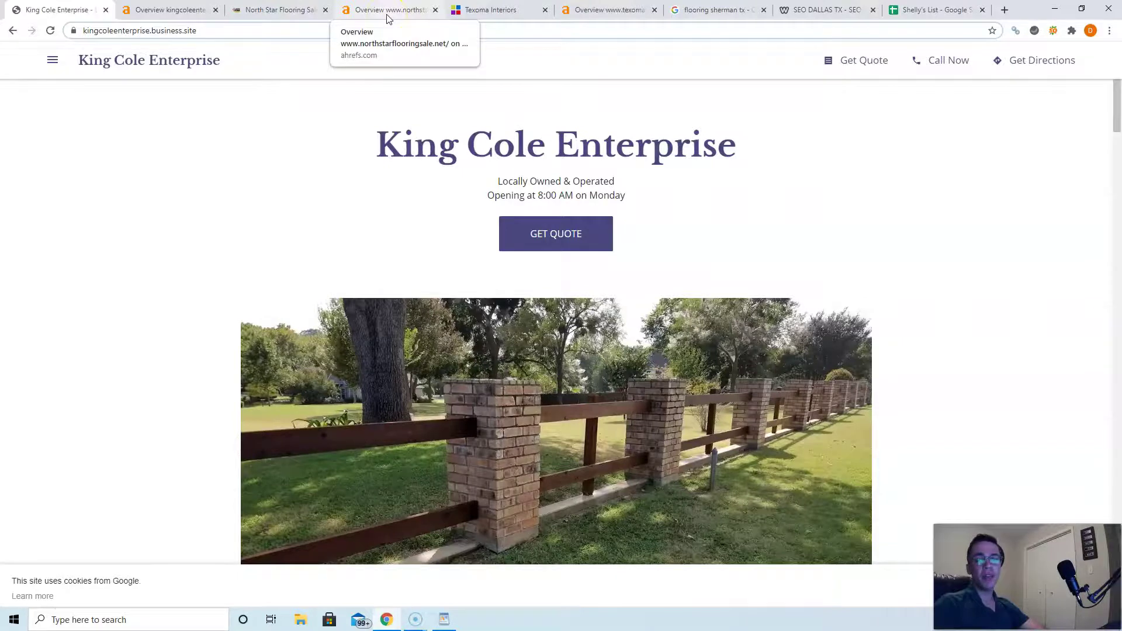
{"action": "left_click", "coordinate": [608, 10]}
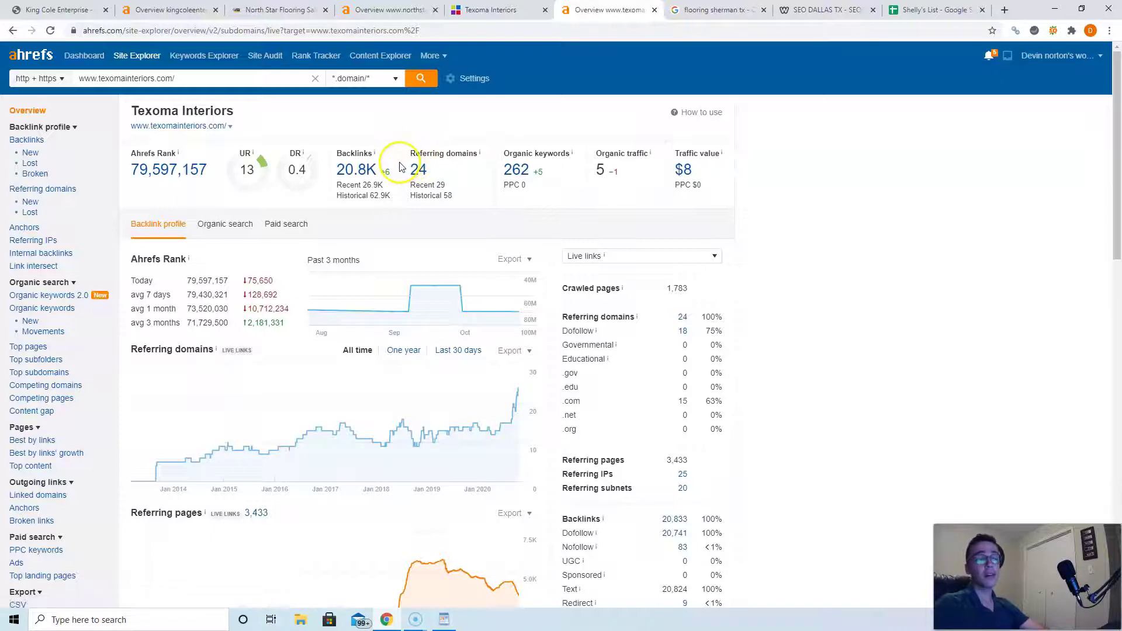
{"action": "left_click", "coordinate": [716, 10]}
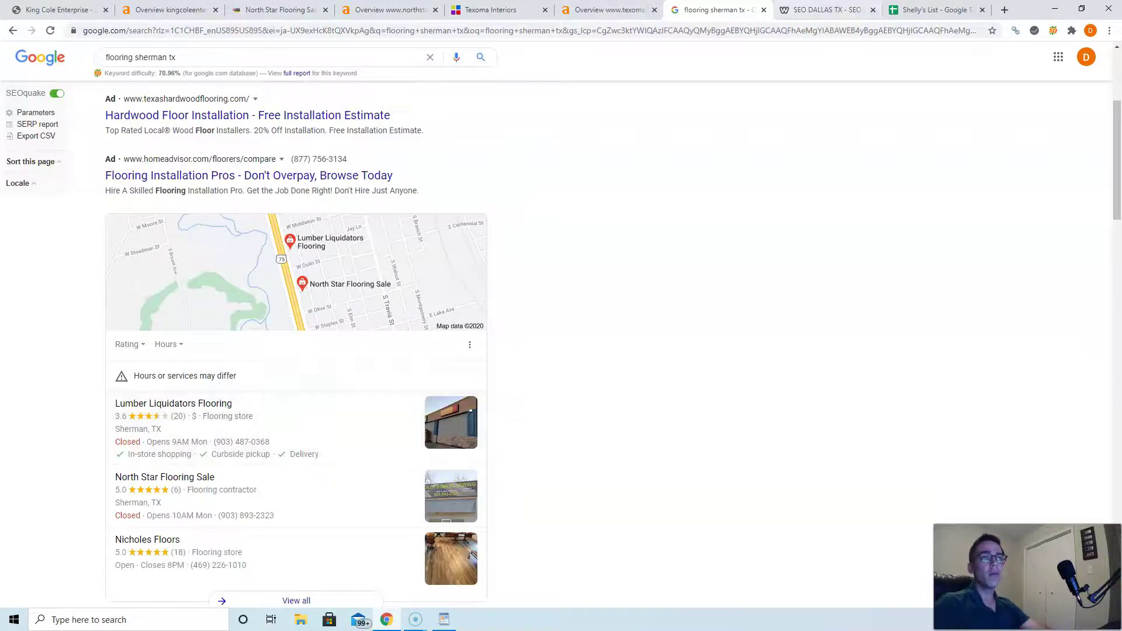
Bring up the seodallastx.com homepage with its two-weeks-free offer.
{"action": "left_click", "coordinate": [822, 10]}
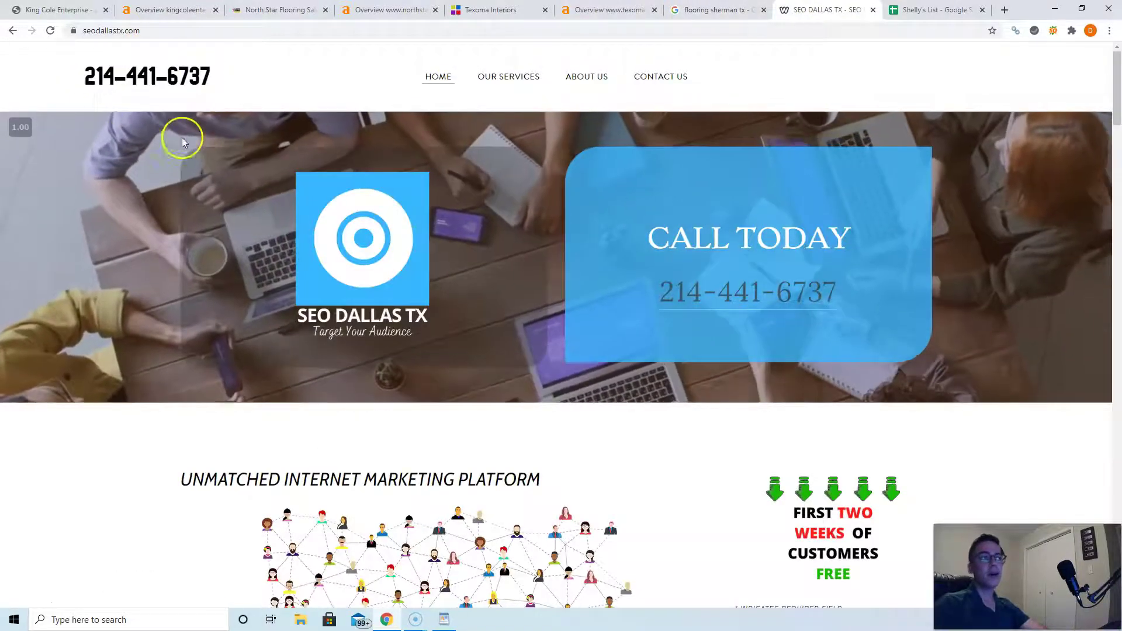